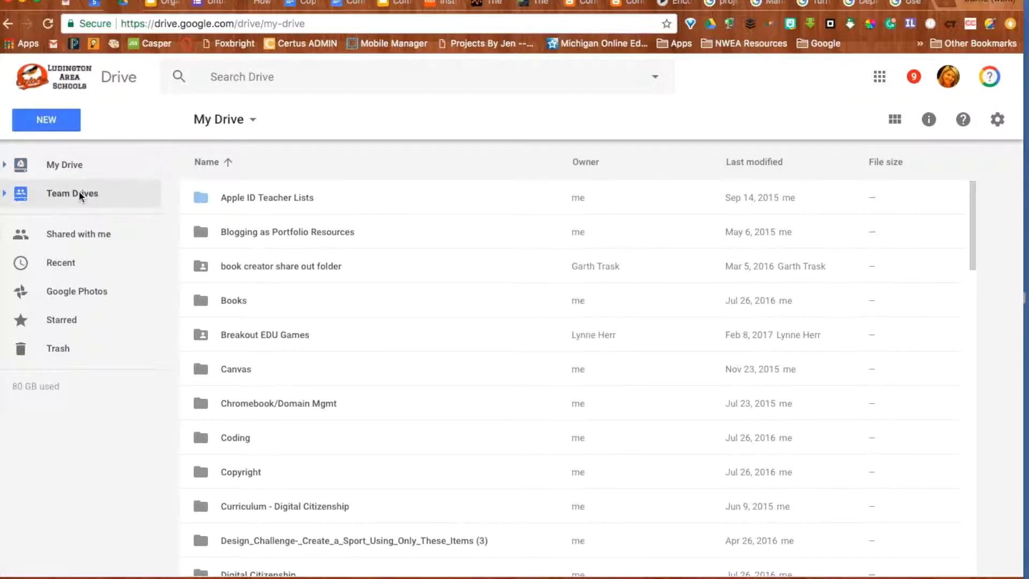
- Create a Team Drive named Technology, dismiss the introductory tip, and open its form for adding members
{"action": "left_click", "coordinate": [58, 126]}
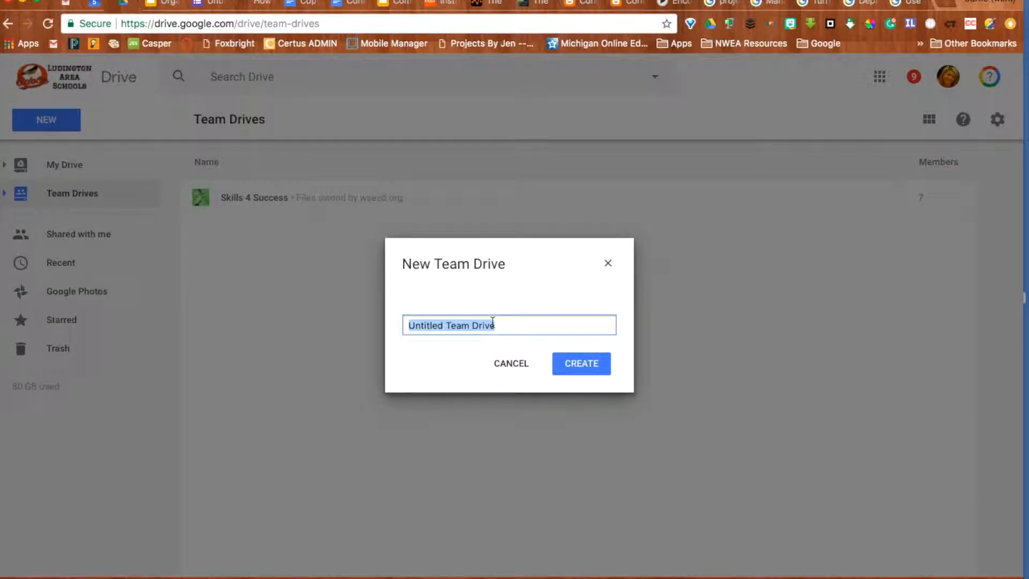
{"action": "type", "text": "Technology"}
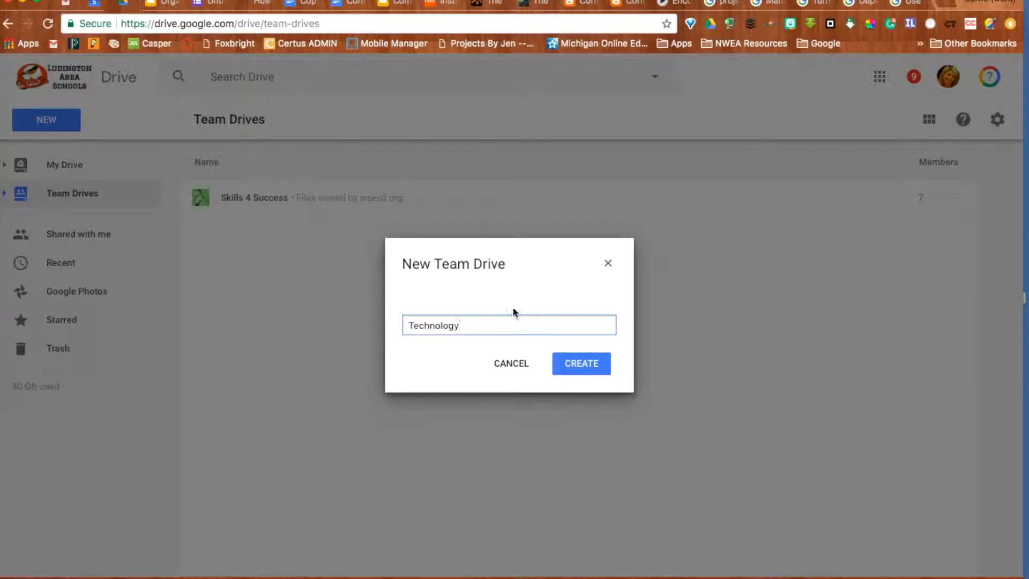
{"action": "left_click", "coordinate": [578, 370]}
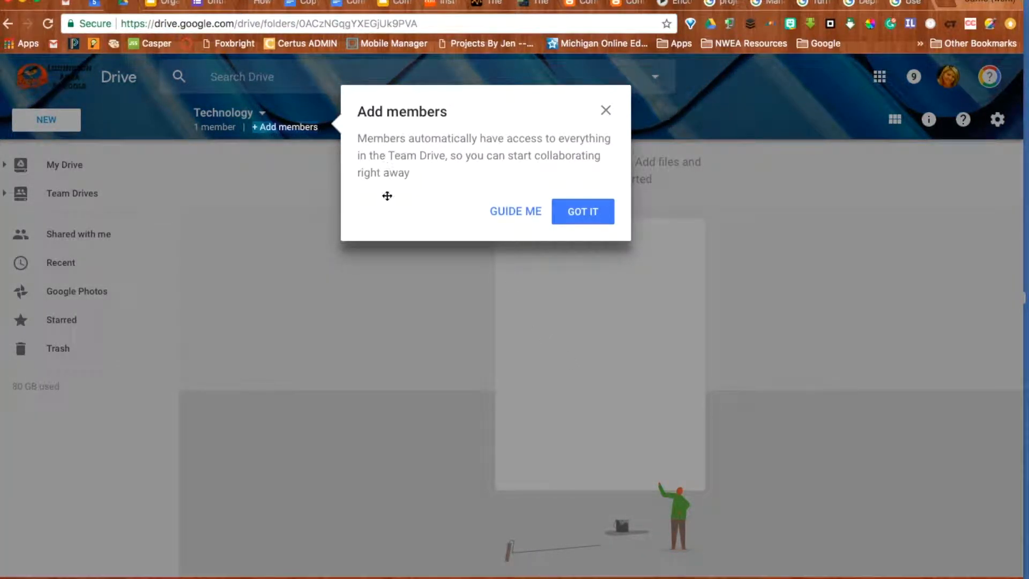
{"action": "left_click", "coordinate": [566, 217]}
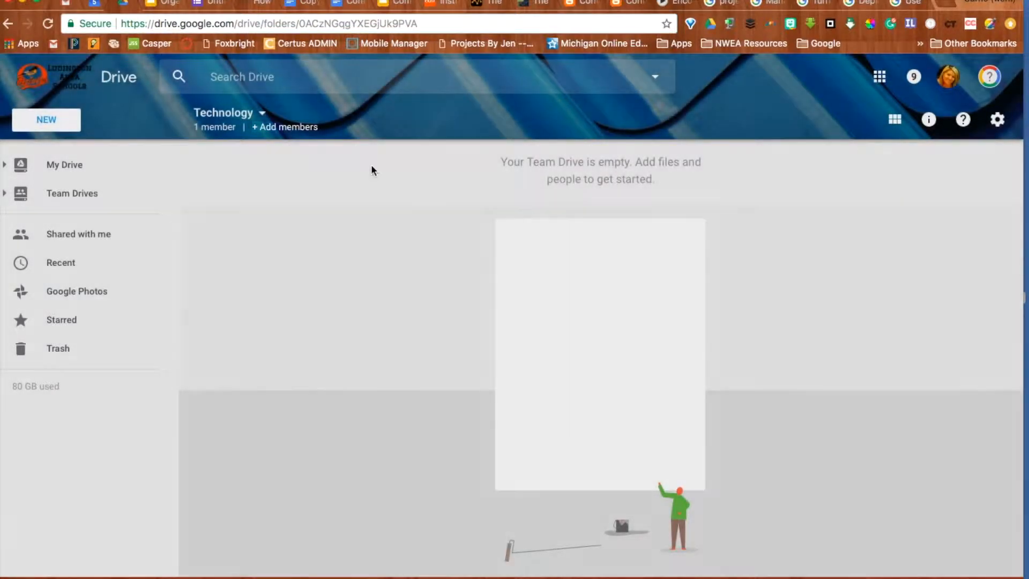
{"action": "left_click", "coordinate": [279, 128]}
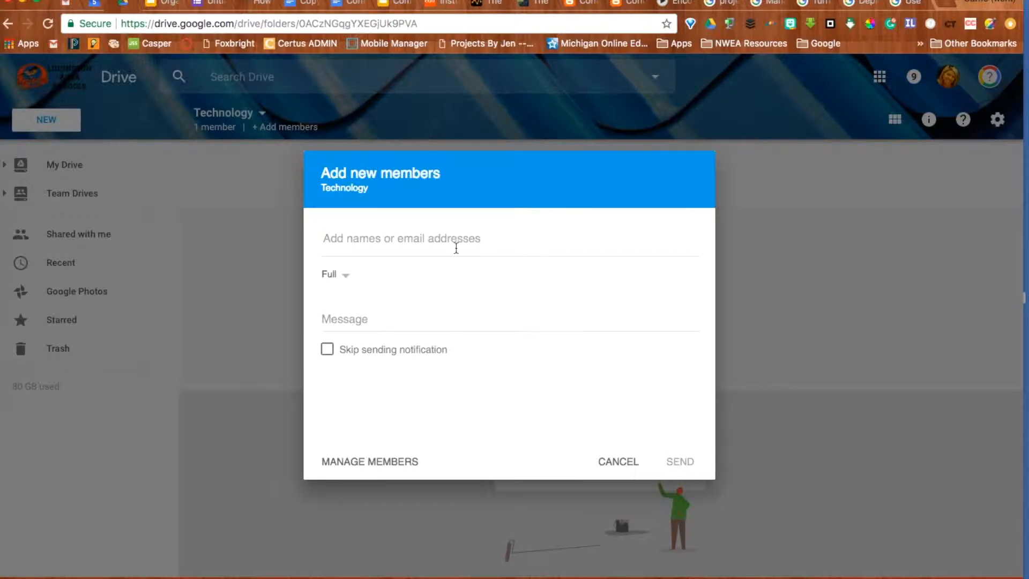
{"action": "type", "text": "lakevi"}
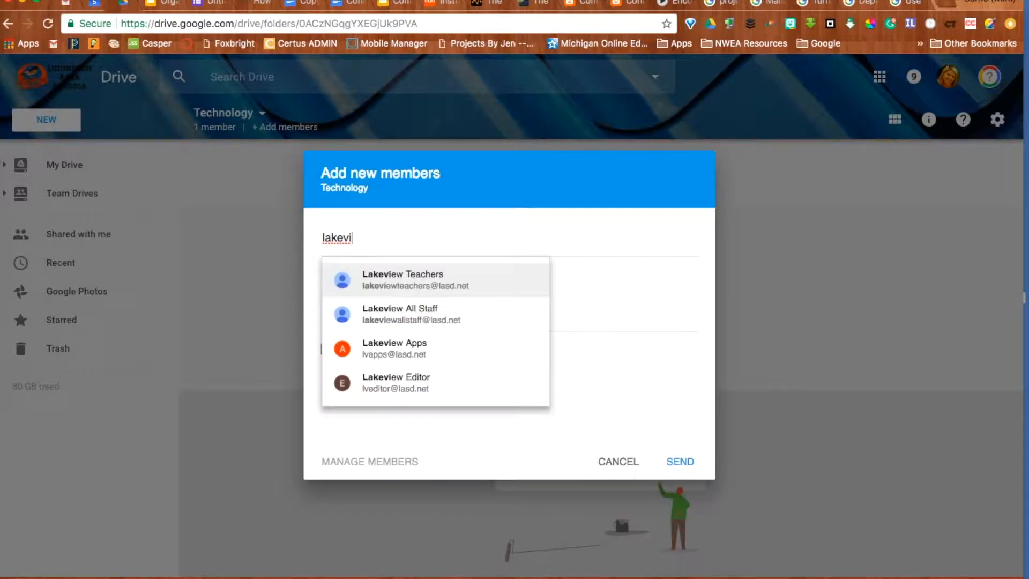
{"action": "key", "text": "BackSpace"}
{"action": "key", "text": "BackSpace"}
{"action": "key", "text": "BackSpace"}
{"action": "key", "text": "BackSpace"}
{"action": "key", "text": "BackSpace"}
{"action": "key", "text": "BackSpace"}
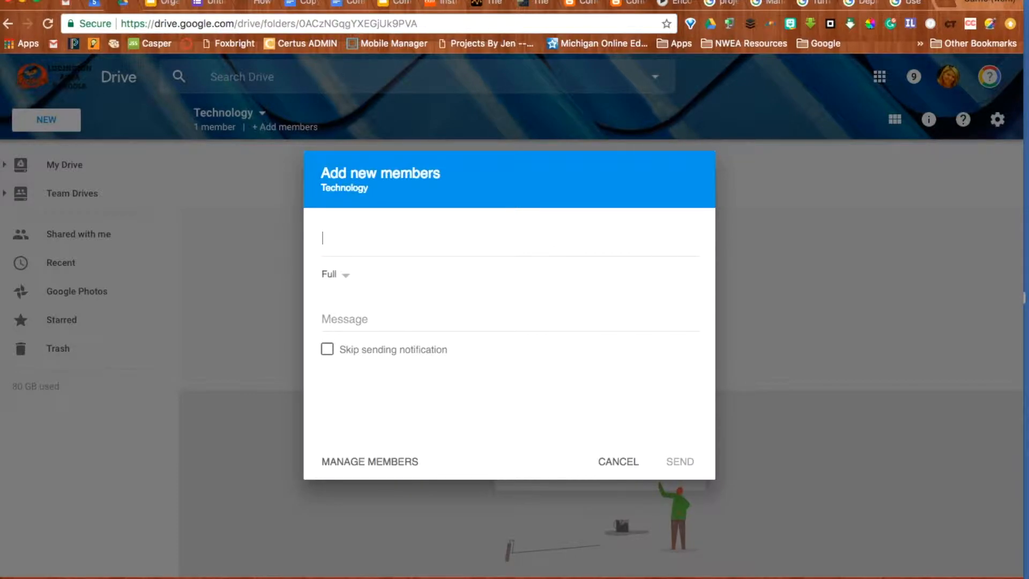
- Add a colleague to the Technology Team Drive with full access and skip sending the notification
{"action": "type", "text": "j"}
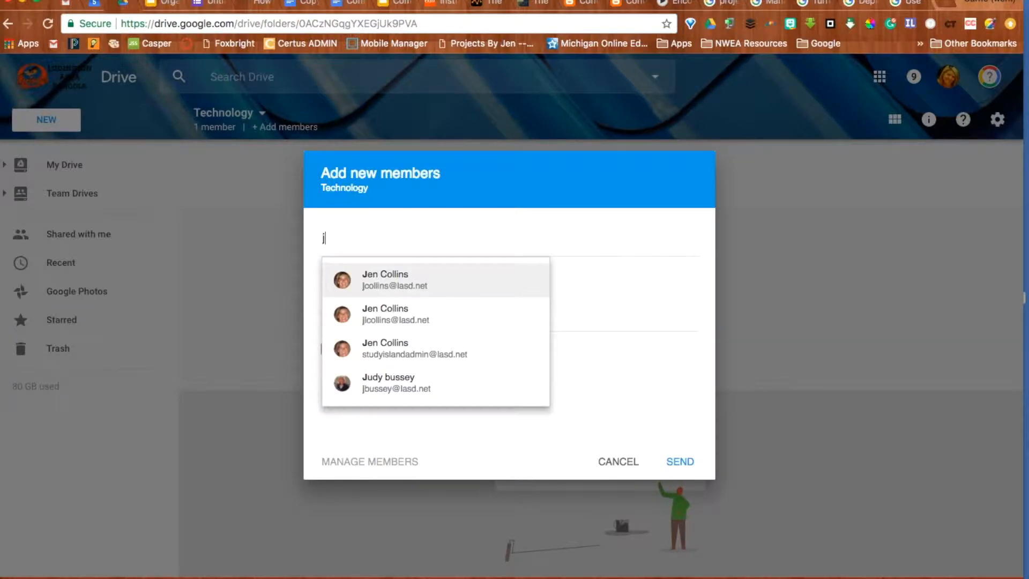
{"action": "key", "text": "Return"}
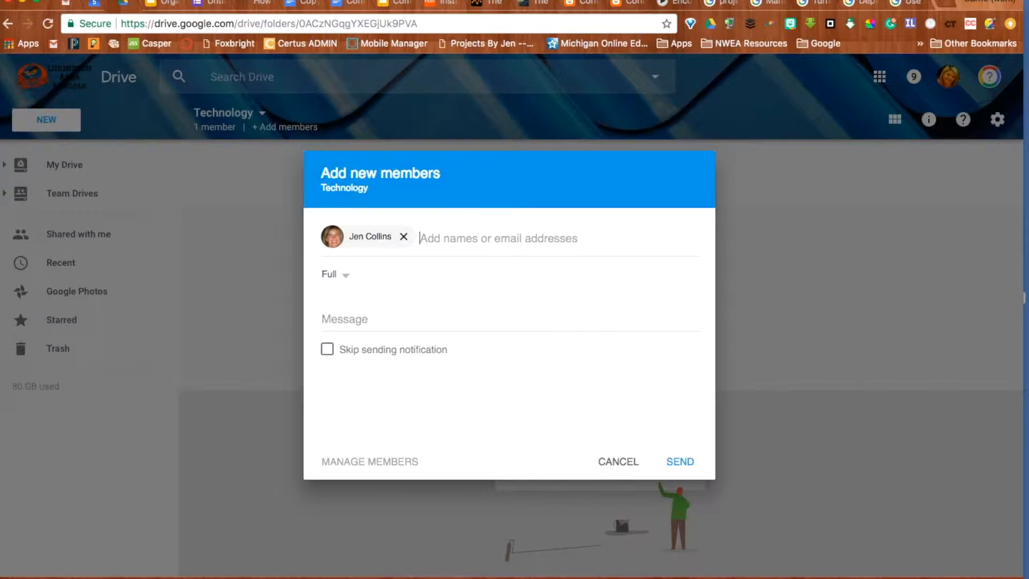
{"action": "left_click", "coordinate": [346, 277]}
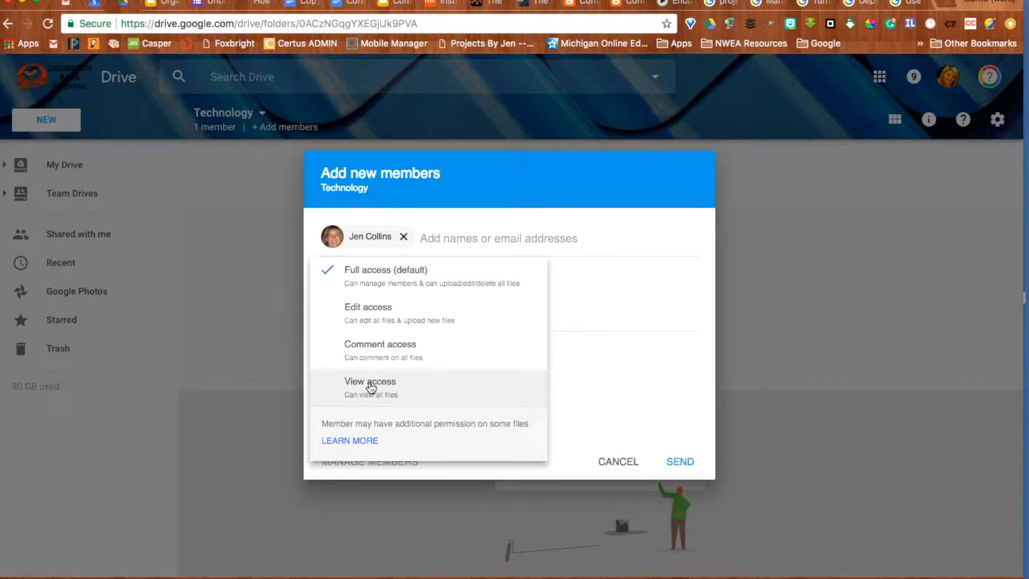
{"action": "left_click", "coordinate": [394, 277]}
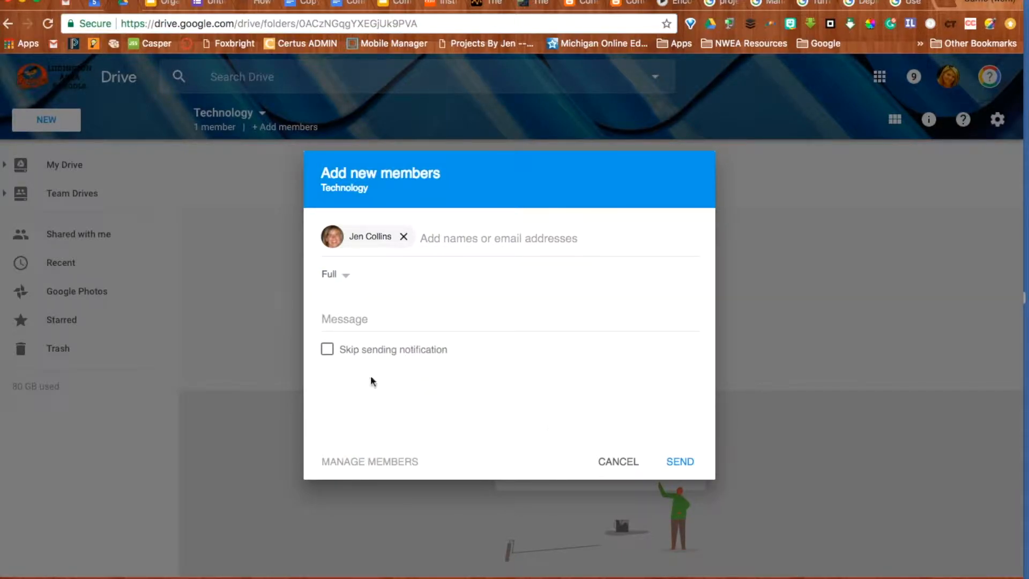
{"action": "left_click", "coordinate": [328, 350]}
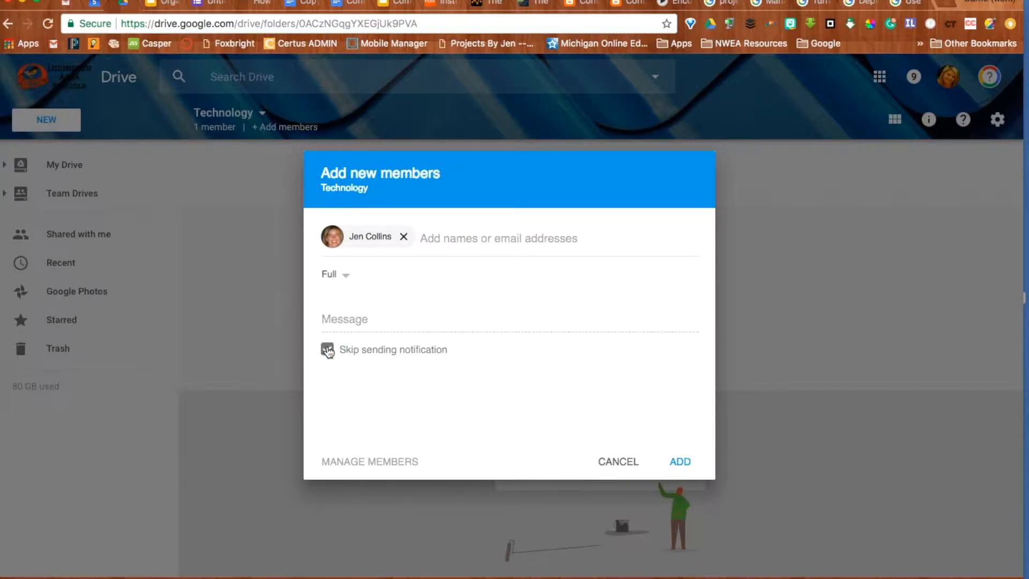
{"action": "left_click", "coordinate": [681, 462]}
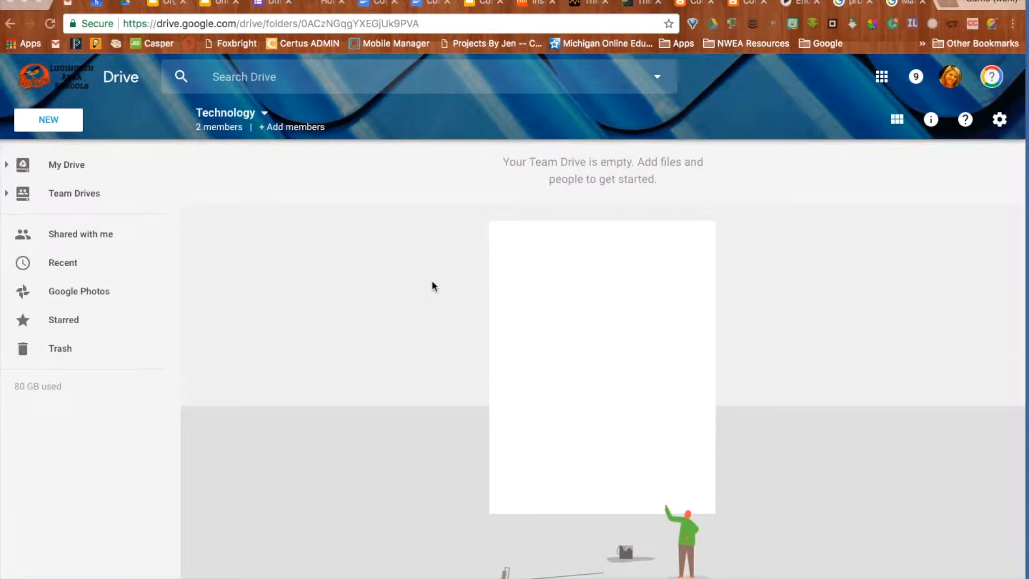
- Move "Connecting Math to Literature Through Creative Technology Projects.pdf" from the Books folder in My Drive to the Technology Team Drive
{"action": "left_click", "coordinate": [61, 165]}
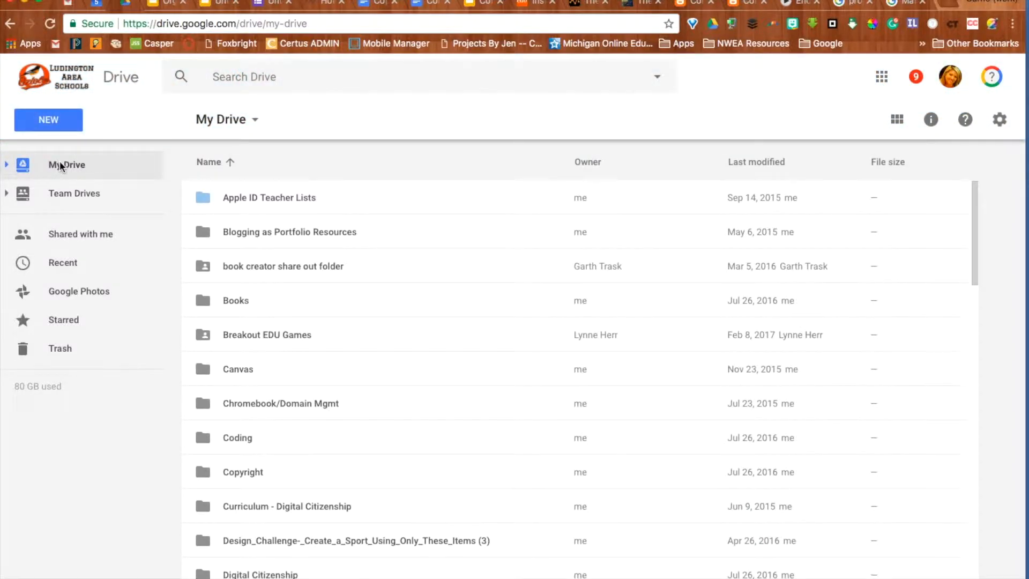
{"action": "left_click", "coordinate": [236, 304]}
{"action": "double_click", "coordinate": [235, 305]}
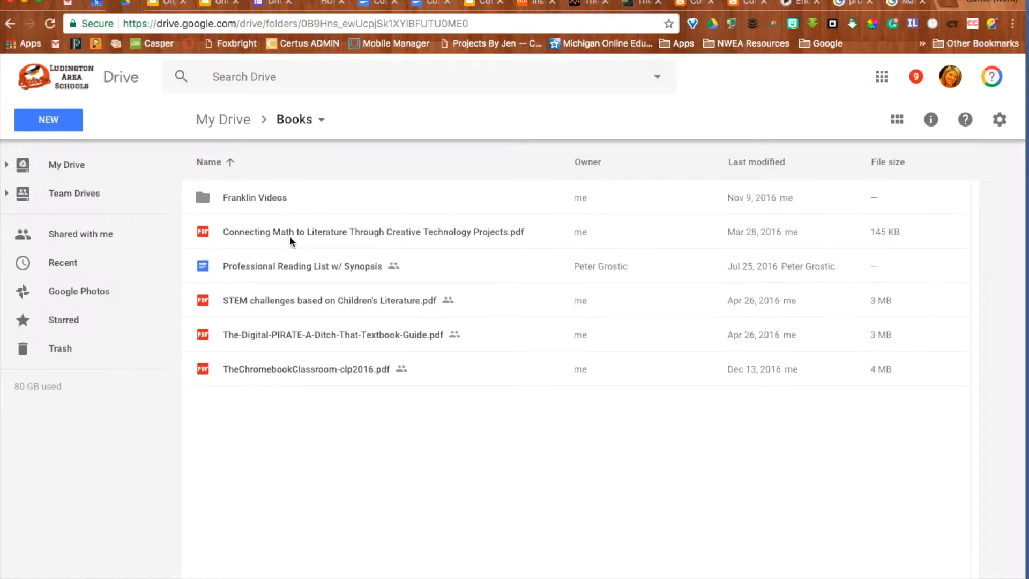
{"action": "left_click_drag", "start_coordinate": [290, 237], "coordinate": [76, 245]}
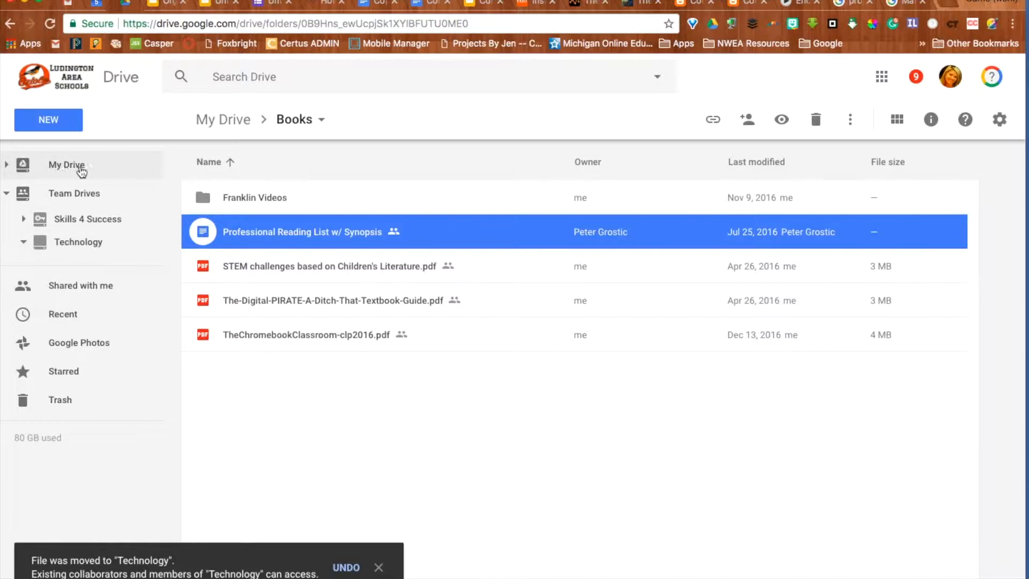
- In the Technology Team Drive, examine the sharing permission options for the Connecting Math to Literature PDF without sharing it
{"action": "left_click", "coordinate": [261, 272]}
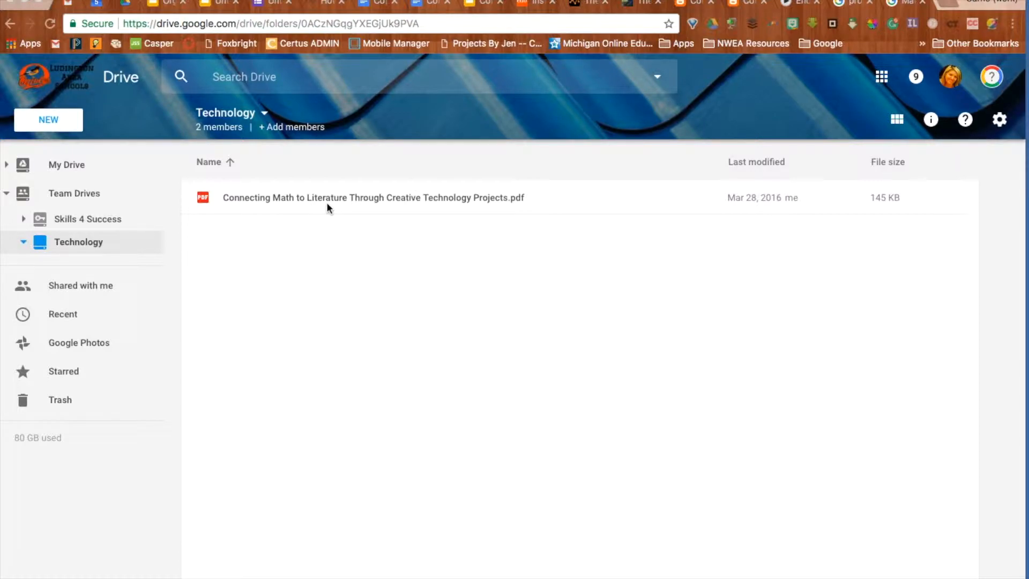
{"action": "left_click", "coordinate": [359, 201]}
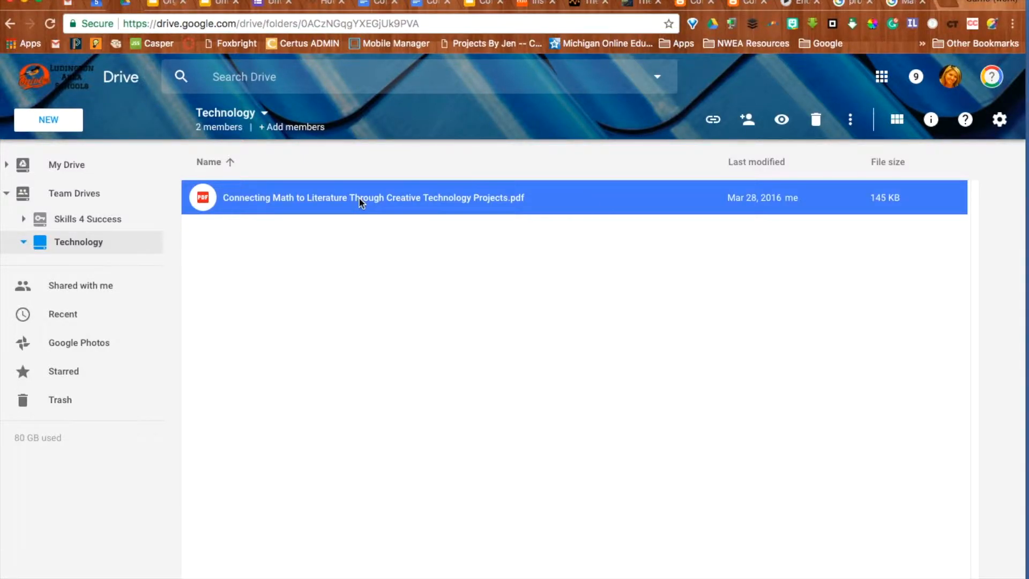
{"action": "right_click", "coordinate": [359, 198]}
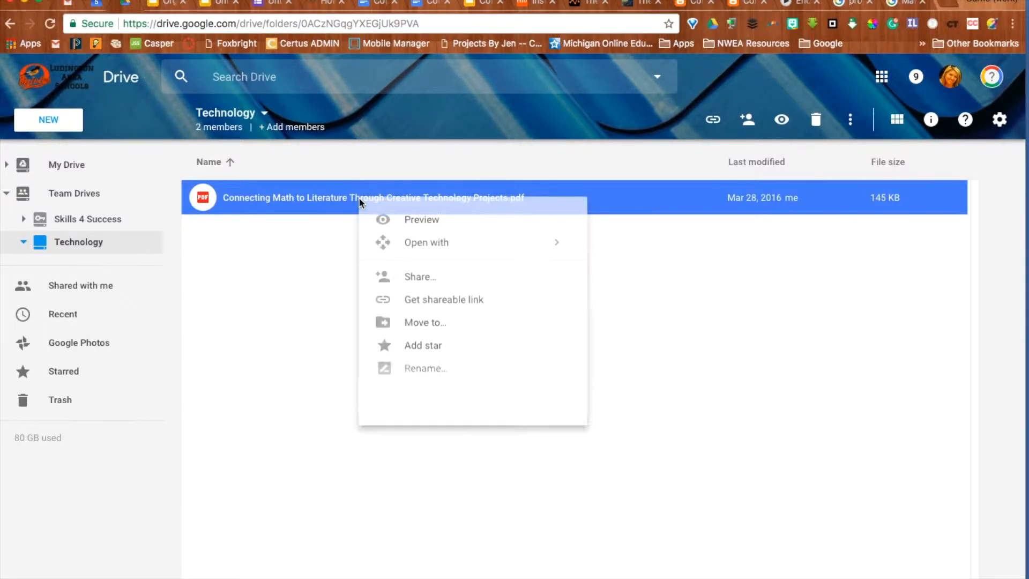
{"action": "left_click", "coordinate": [411, 298]}
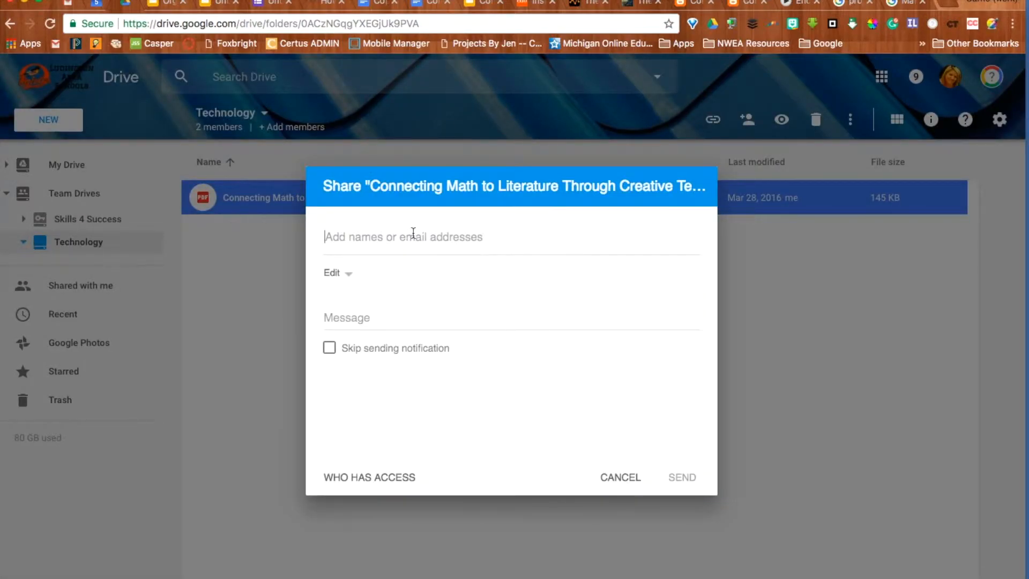
{"action": "left_click", "coordinate": [340, 272]}
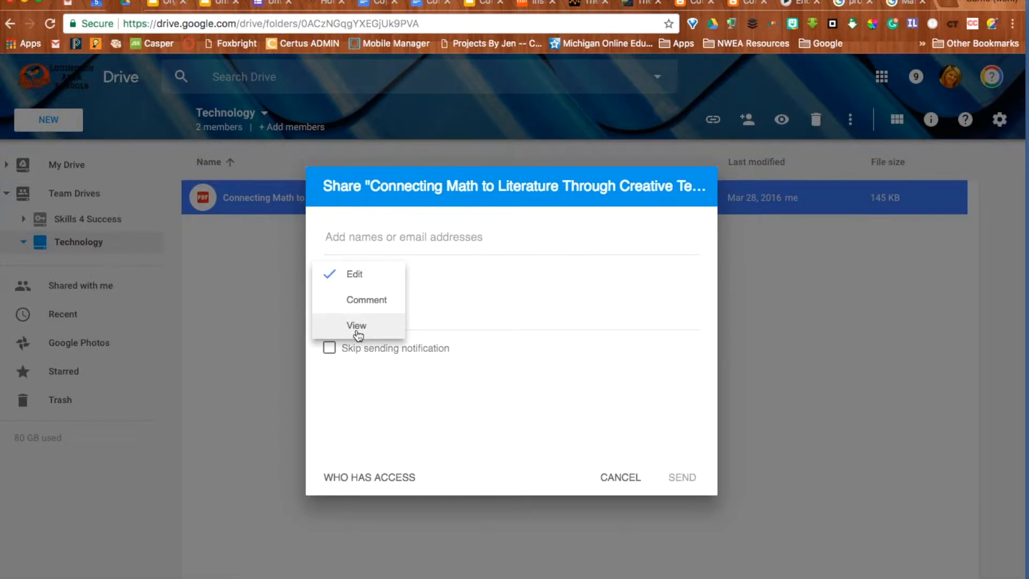
{"action": "left_click", "coordinate": [474, 278]}
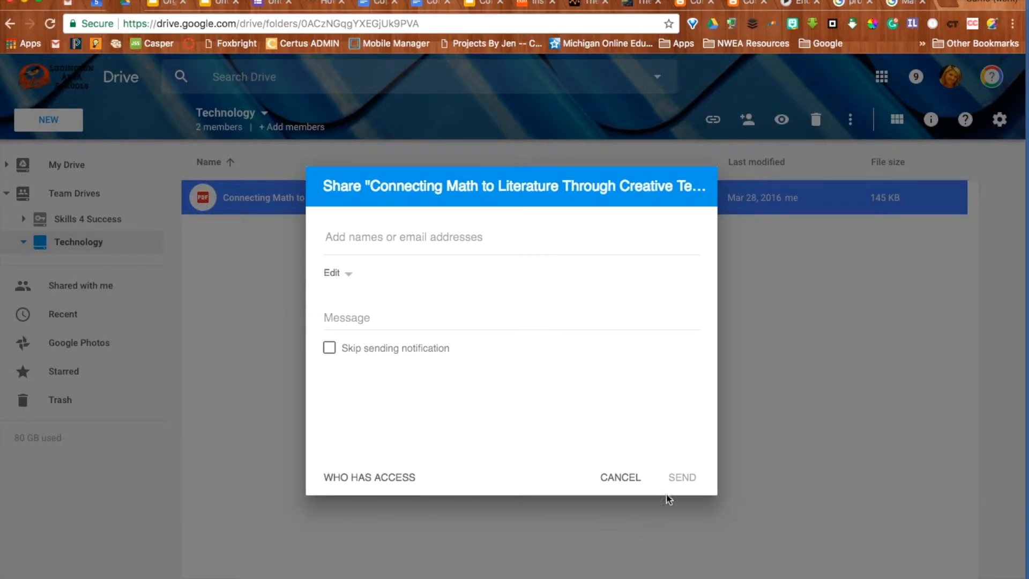
{"action": "left_click", "coordinate": [638, 475]}
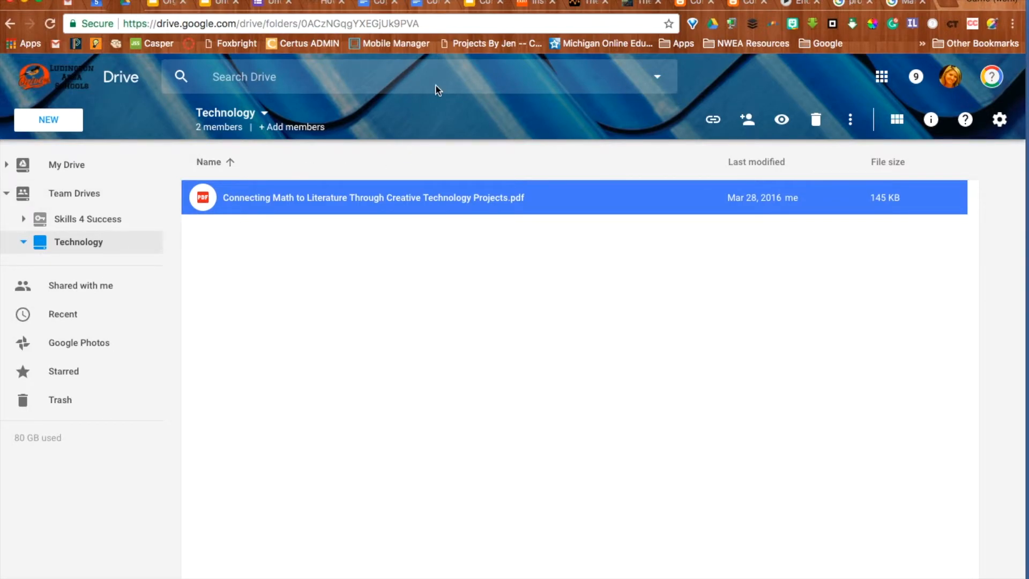
- Examine the advanced search filters for file type and location, highlighting the Skills 4 Success Team Drive as a location
{"action": "left_click", "coordinate": [658, 79]}
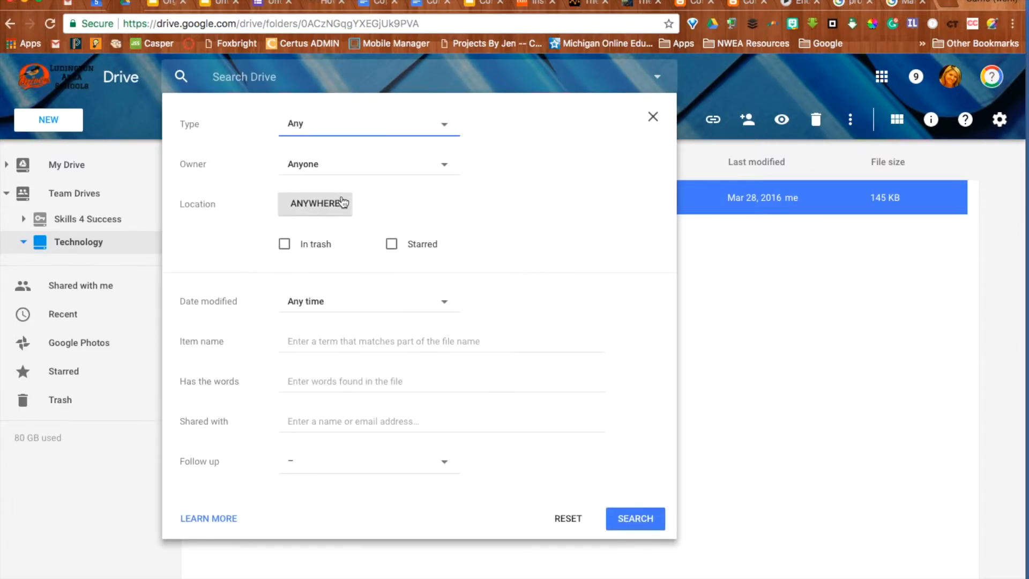
{"action": "left_click", "coordinate": [368, 123]}
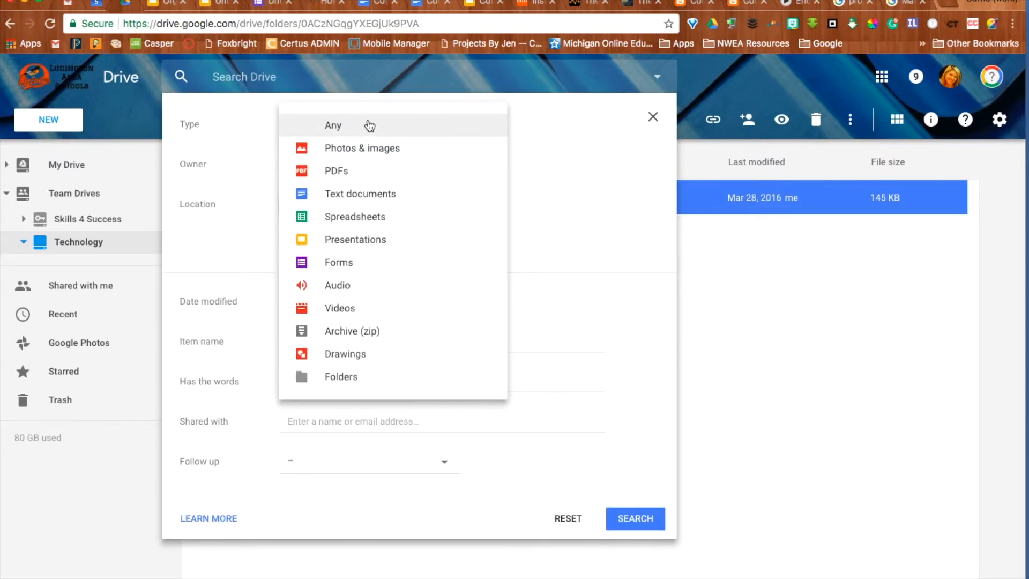
{"action": "left_click", "coordinate": [533, 170]}
{"action": "left_click", "coordinate": [297, 210]}
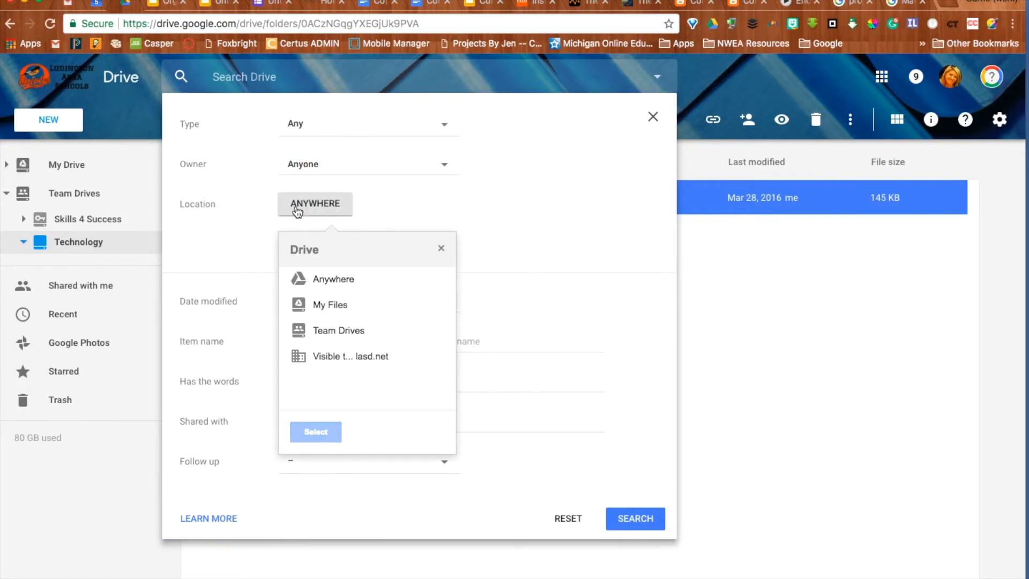
{"action": "left_click", "coordinate": [331, 331]}
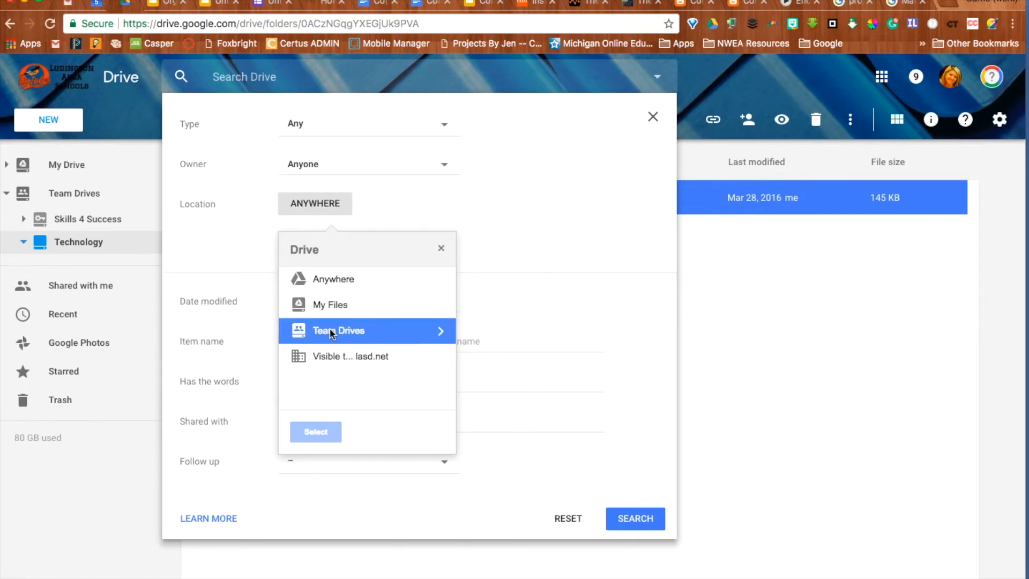
{"action": "double_click", "coordinate": [332, 332]}
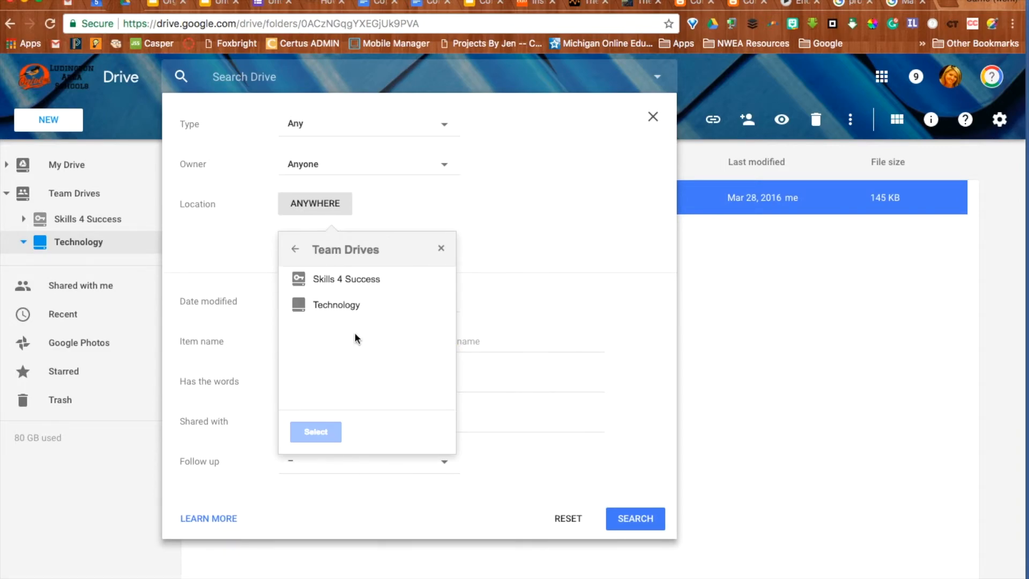
{"action": "left_click", "coordinate": [344, 280]}
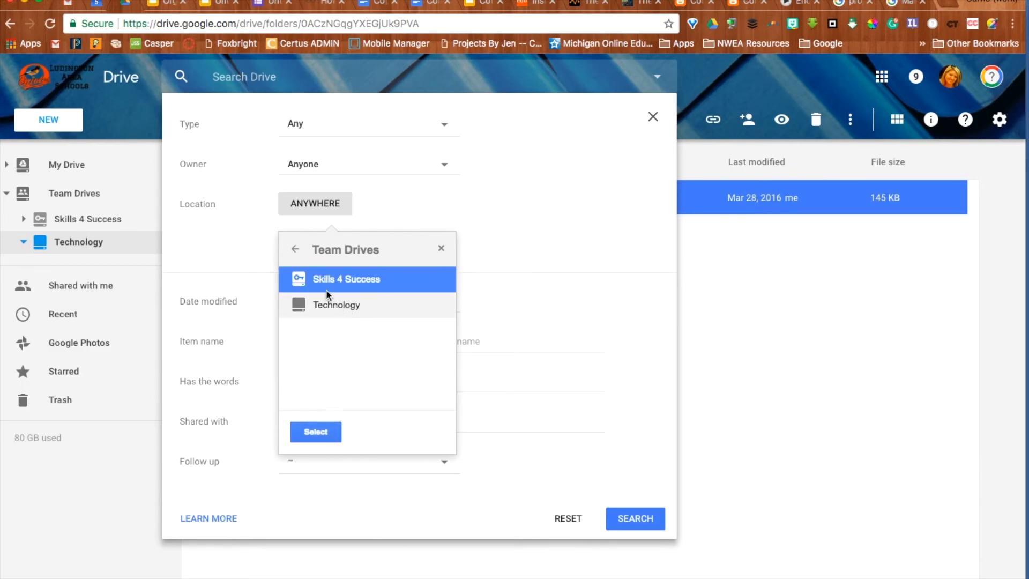
{"action": "left_click", "coordinate": [479, 332]}
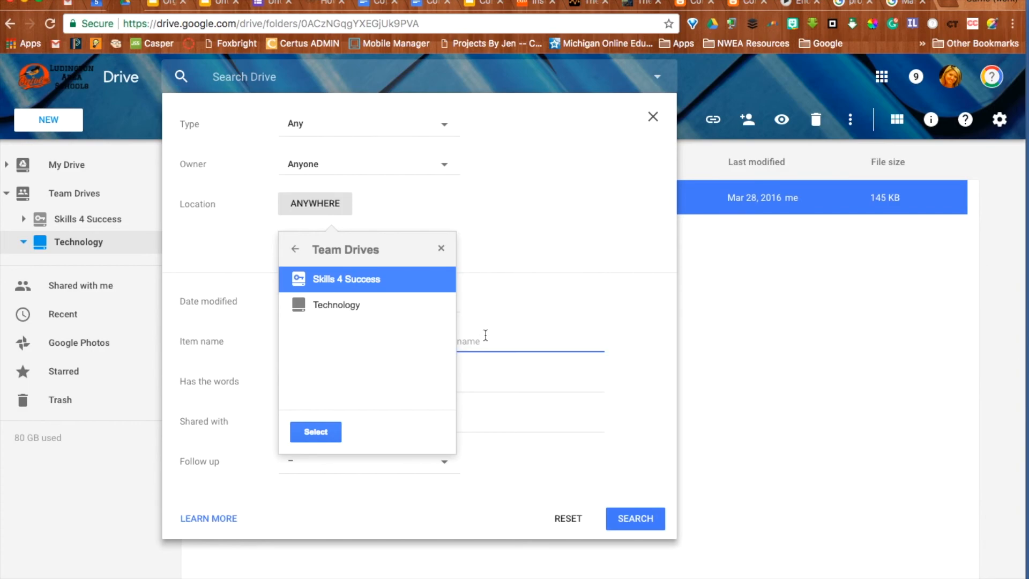